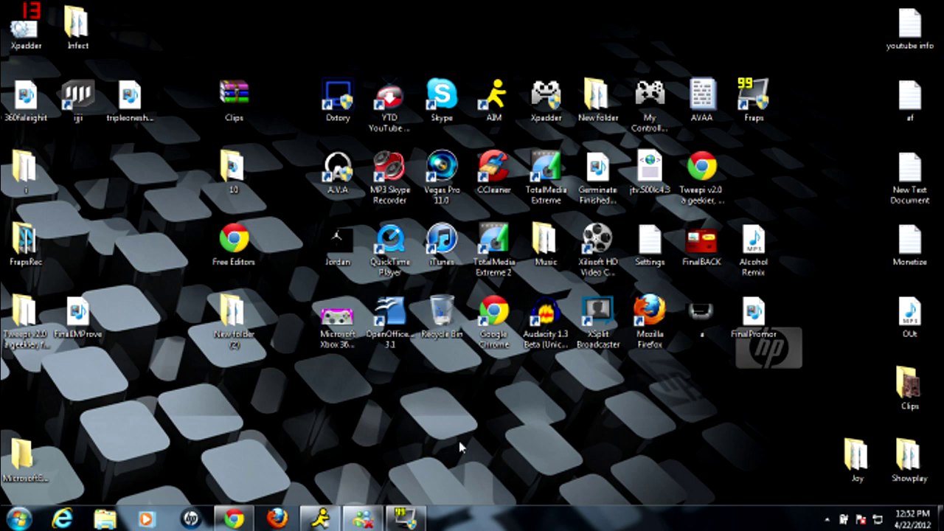
- Switch to Chrome to view the Xpadder.exe download page on MediaFire, and return to the desktop
{"action": "left_click", "coordinate": [243, 523]}
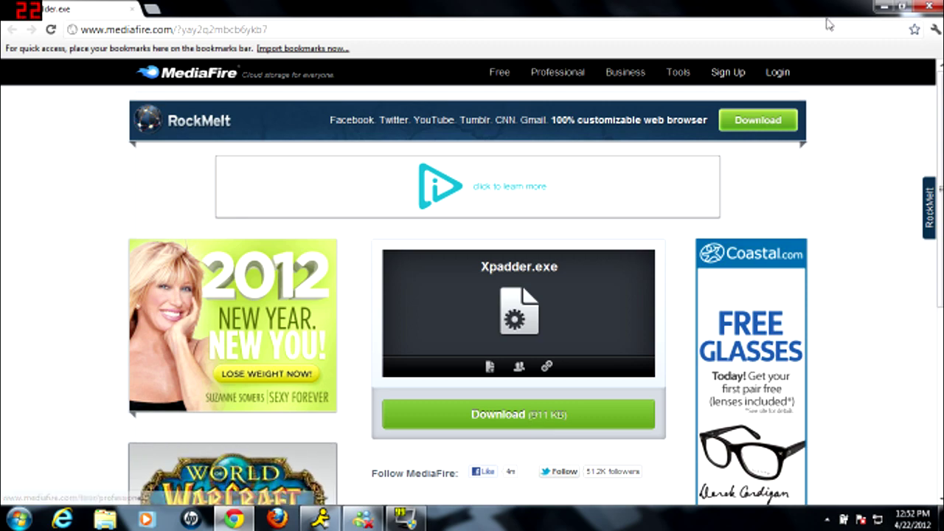
{"action": "left_click", "coordinate": [885, 6]}
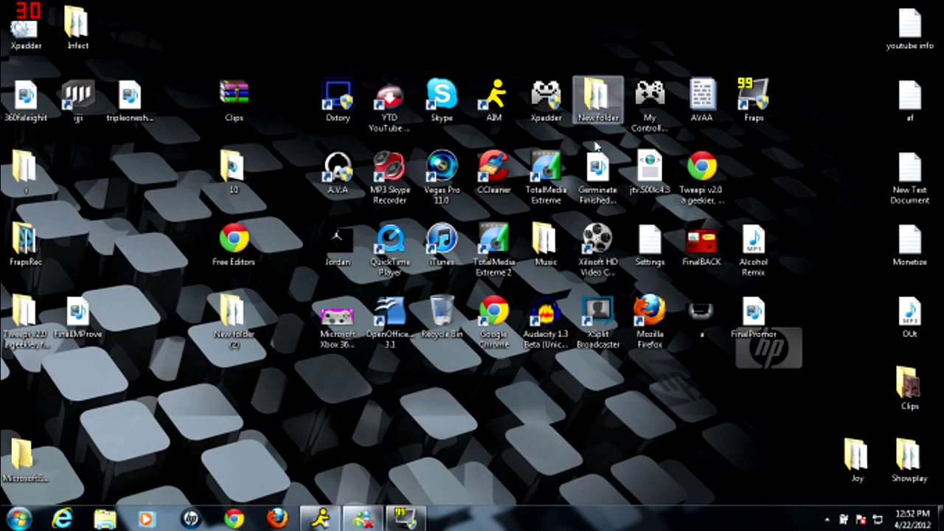
- Check in the Xpadder file's properties that its compatibility mode is Windows XP (Service Pack 3)
{"action": "right_click", "coordinate": [554, 108]}
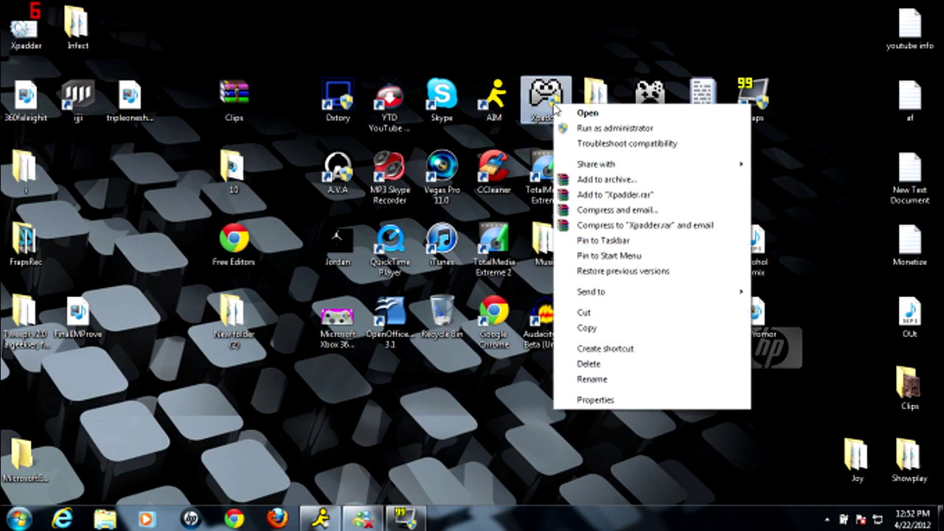
{"action": "left_click", "coordinate": [637, 400]}
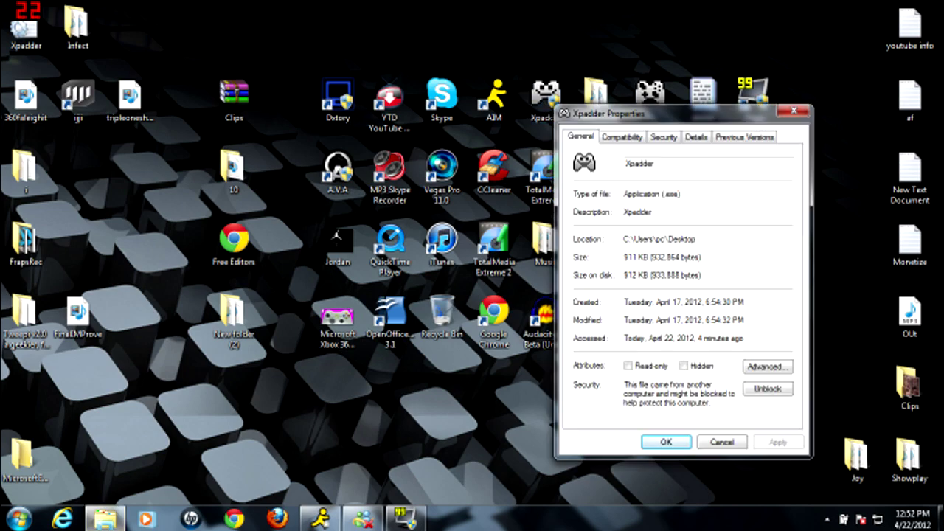
{"action": "left_click", "coordinate": [637, 141]}
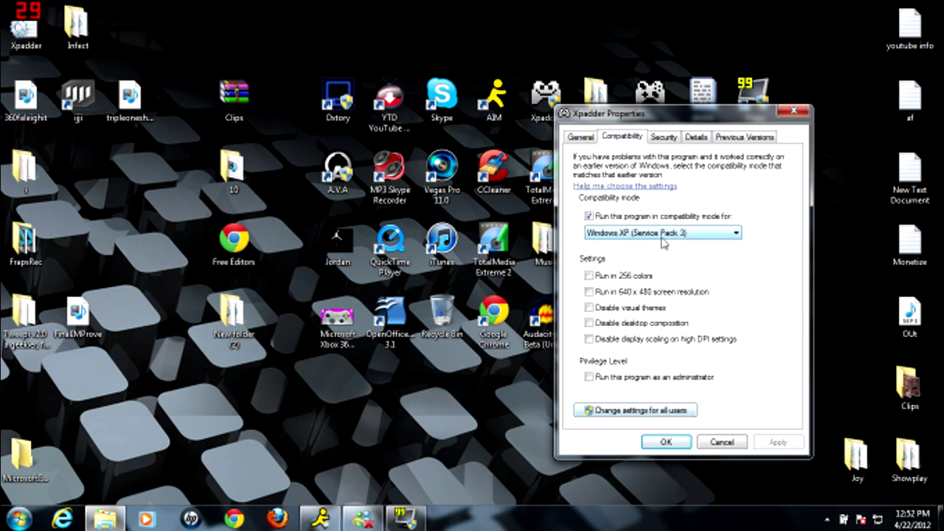
{"action": "left_click", "coordinate": [666, 442]}
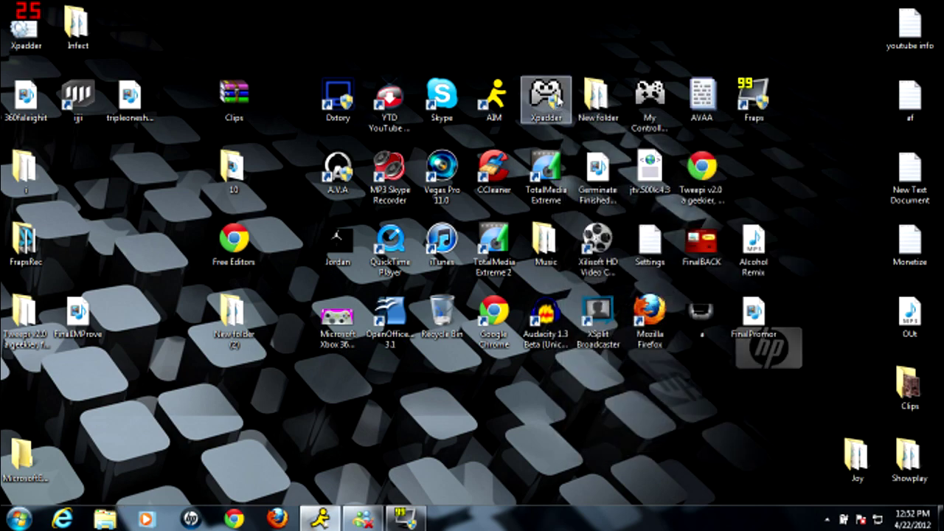
- Launch Xpadder from the desktop and start a new controller layout
{"action": "left_click", "coordinate": [557, 101]}
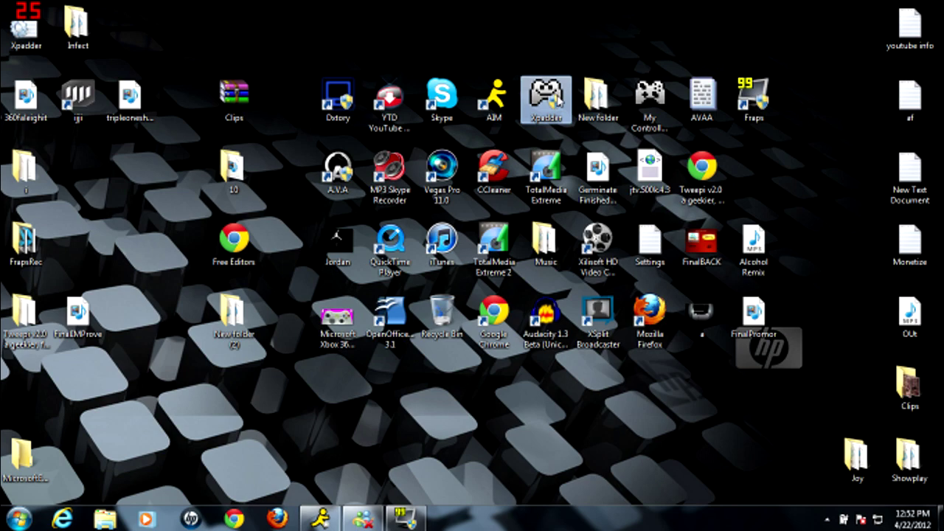
{"action": "double_click", "coordinate": [558, 100]}
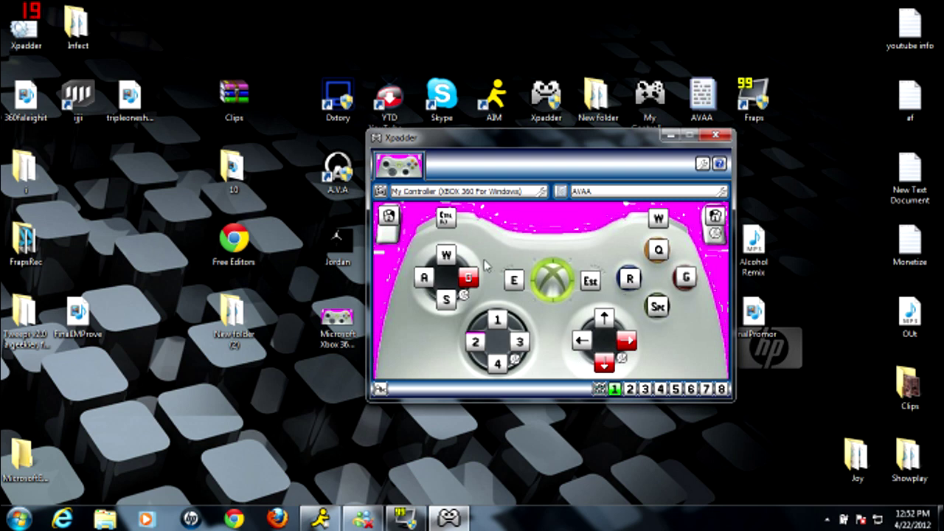
{"action": "left_click", "coordinate": [392, 210]}
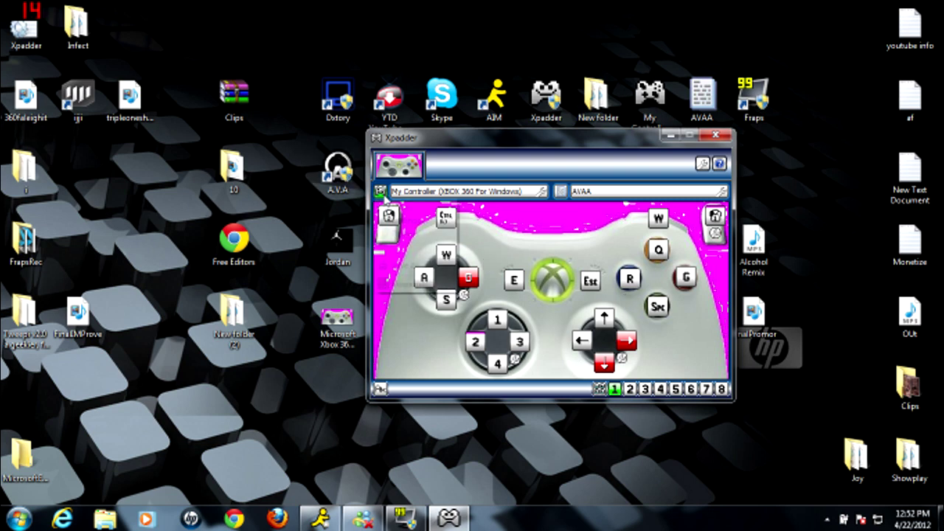
{"action": "left_click", "coordinate": [399, 213]}
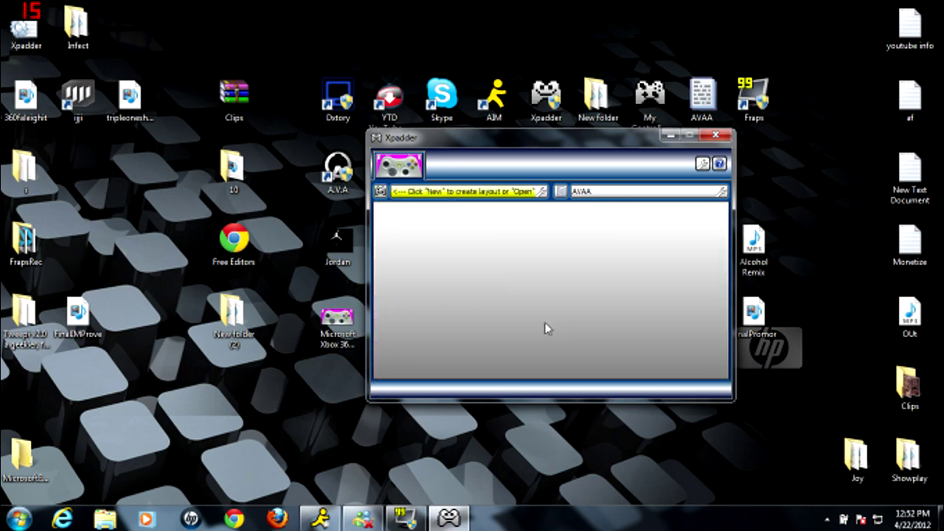
- Load the Microsoft Xbox 360 Controller bitmap from the Desktop as the controller layout image
{"action": "left_click", "coordinate": [627, 351]}
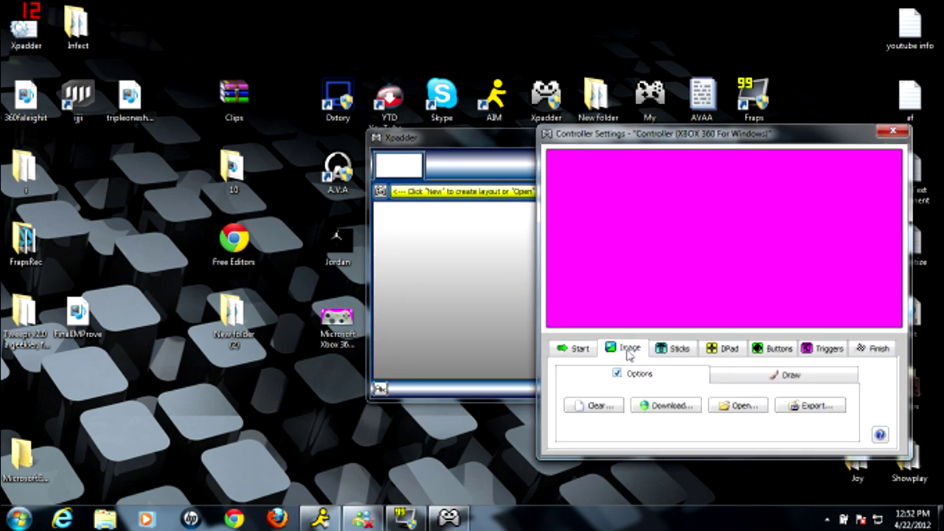
{"action": "left_click", "coordinate": [721, 415]}
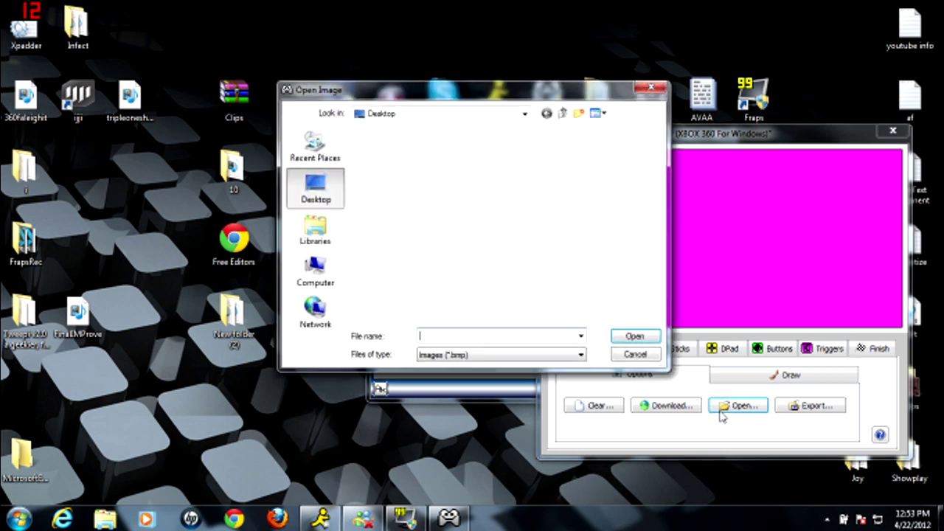
{"action": "left_click_drag", "start_coordinate": [651, 170], "coordinate": [691, 301]}
{"action": "left_click", "coordinate": [442, 299]}
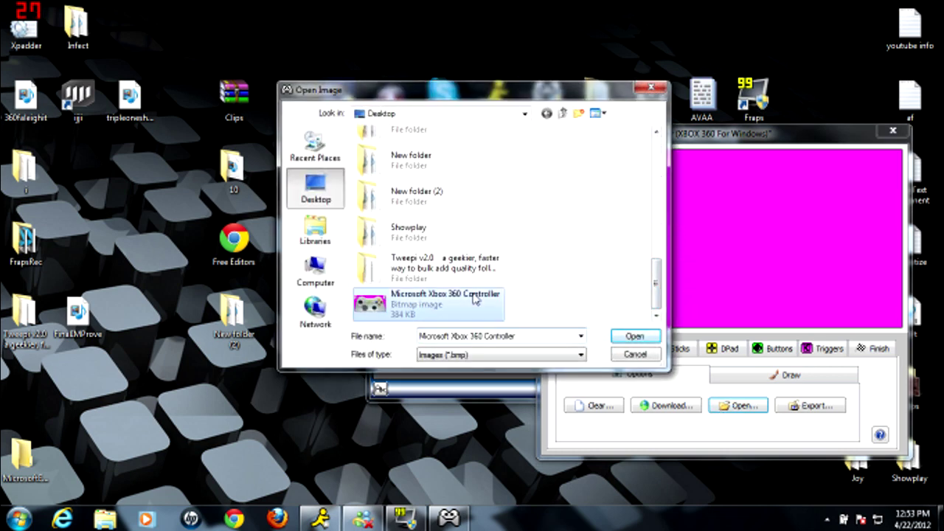
{"action": "left_click", "coordinate": [633, 341]}
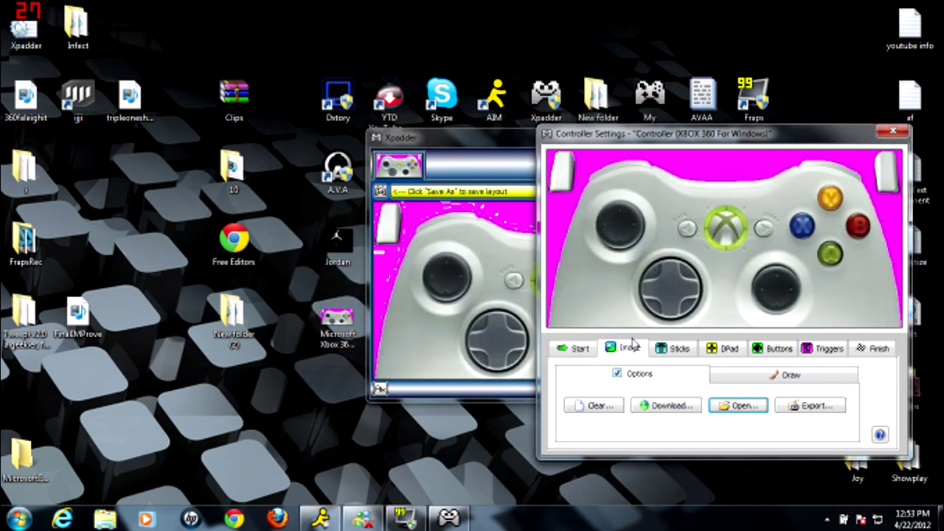
- Move the Controller Settings window off the main layout, enable Stick 1, and place its marker over the left thumbstick
{"action": "left_click_drag", "start_coordinate": [716, 135], "coordinate": [749, 92]}
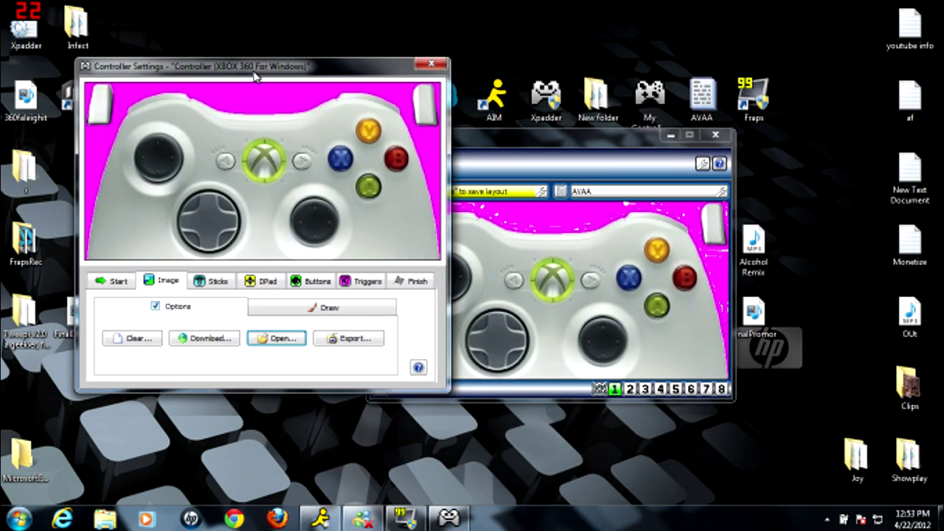
{"action": "left_click_drag", "start_coordinate": [221, 67], "coordinate": [214, 76]}
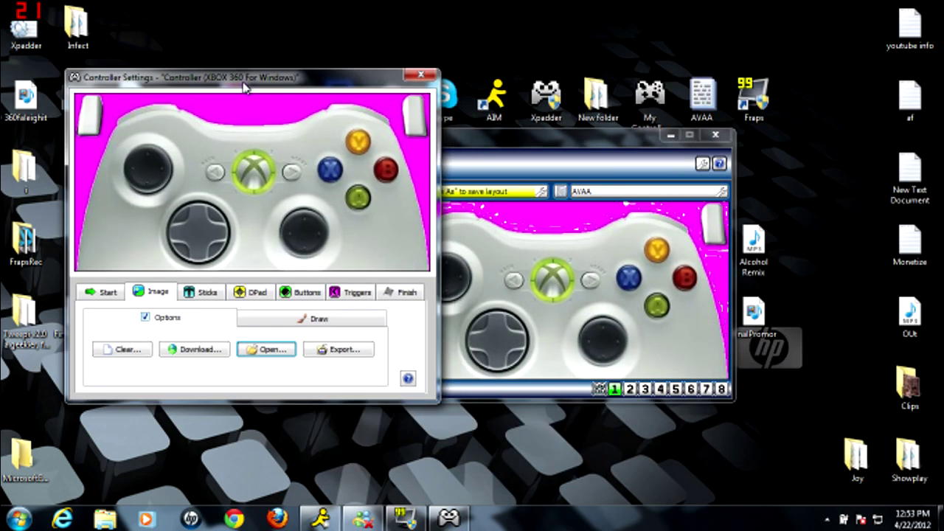
{"action": "left_click", "coordinate": [205, 294]}
{"action": "left_click", "coordinate": [95, 345]}
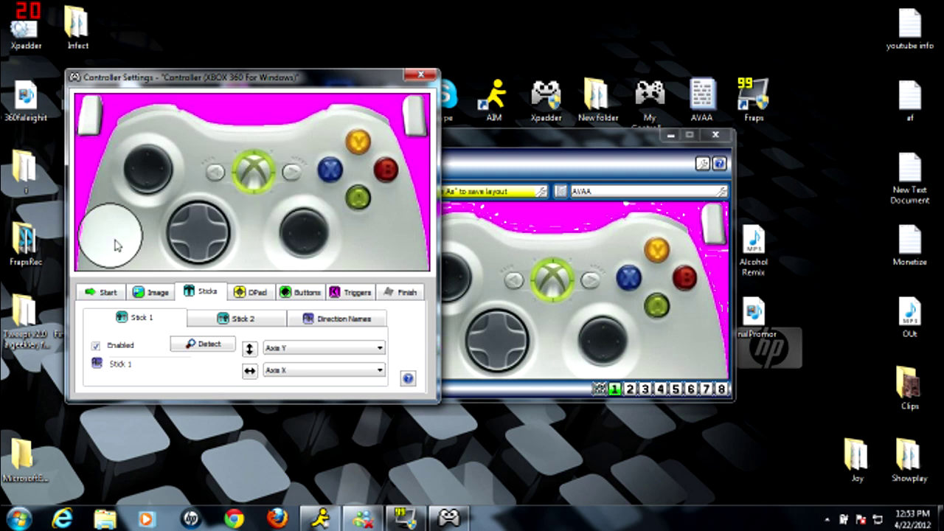
{"action": "left_click_drag", "start_coordinate": [114, 246], "coordinate": [152, 177]}
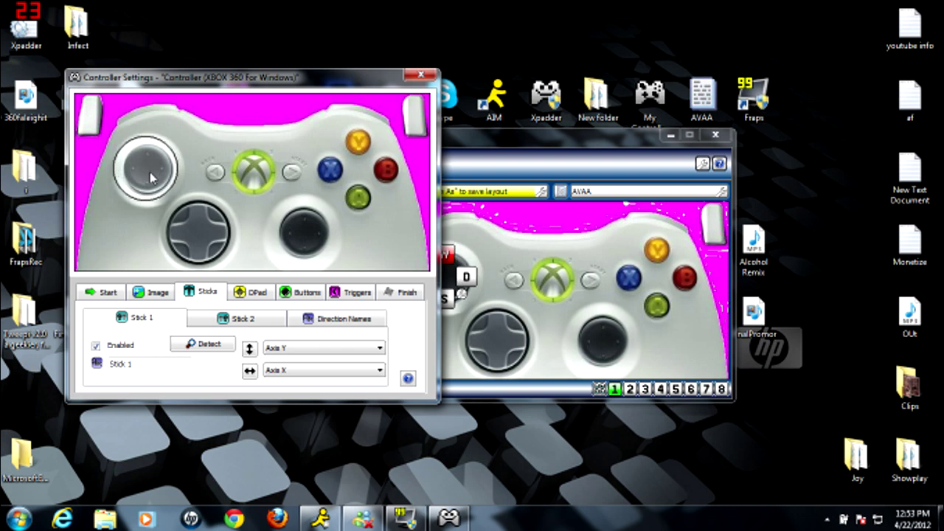
{"action": "left_click_drag", "start_coordinate": [152, 177], "coordinate": [153, 178]}
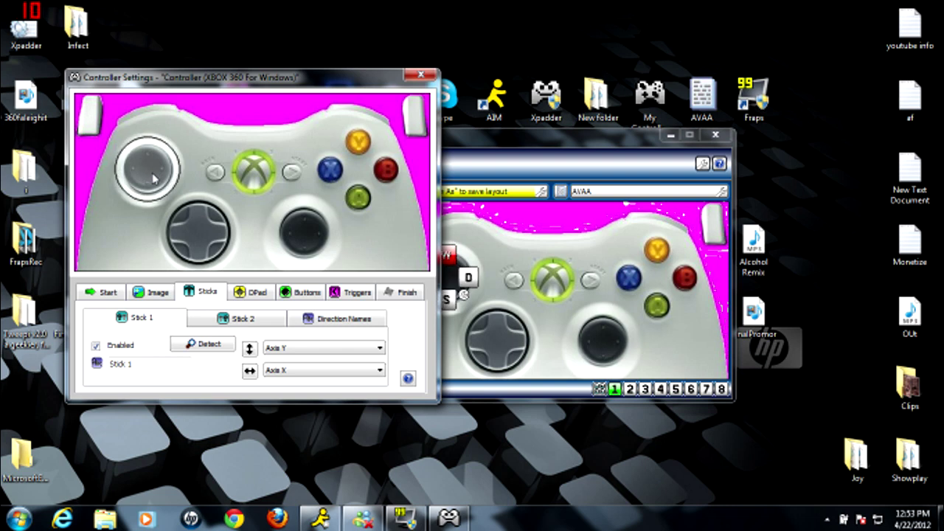
- Enable and detect Stick 2, and place its marker over the right thumbstick in the controller image
{"action": "left_click", "coordinate": [250, 323]}
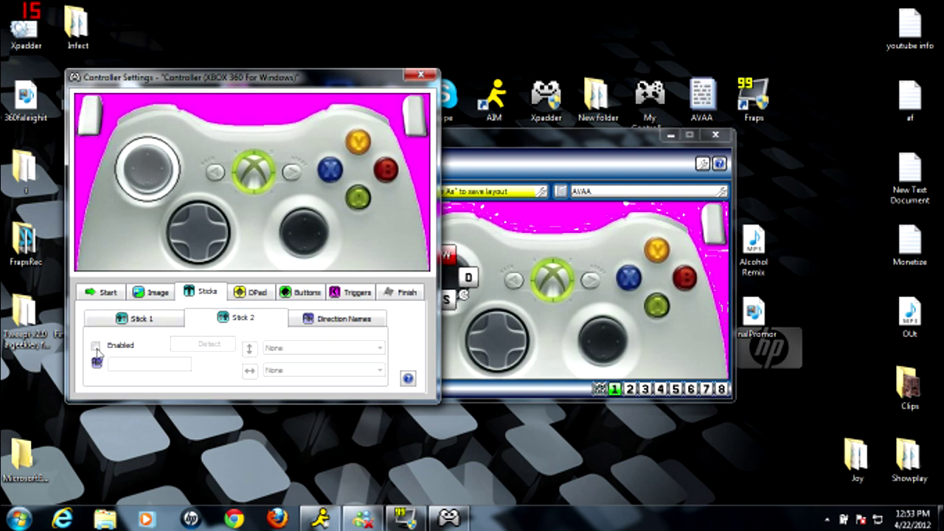
{"action": "left_click", "coordinate": [95, 346]}
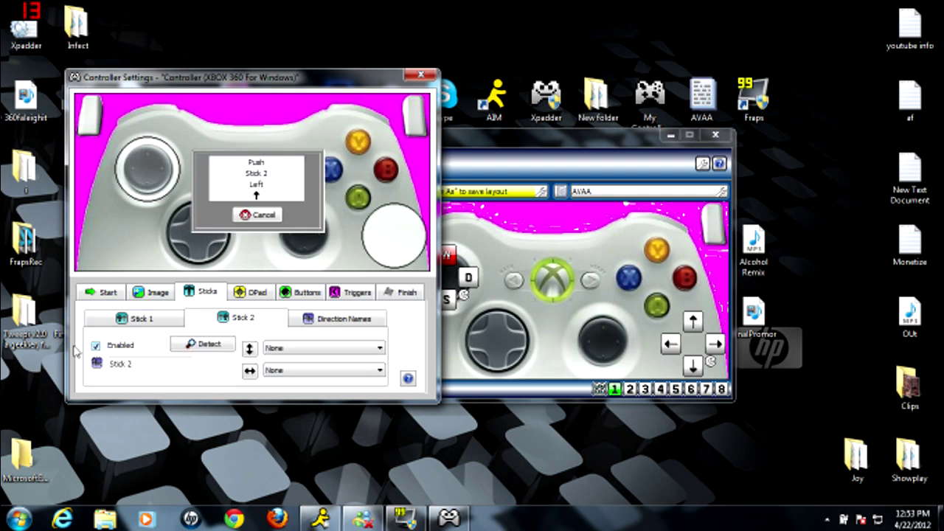
{"action": "mouse_move", "coordinate": [374, 219]}
{"action": "left_mouse_down"}
{"action": "mouse_move", "coordinate": [384, 223]}
{"action": "mouse_move", "coordinate": [306, 232]}
{"action": "mouse_move", "coordinate": [309, 242]}
{"action": "left_mouse_up"}
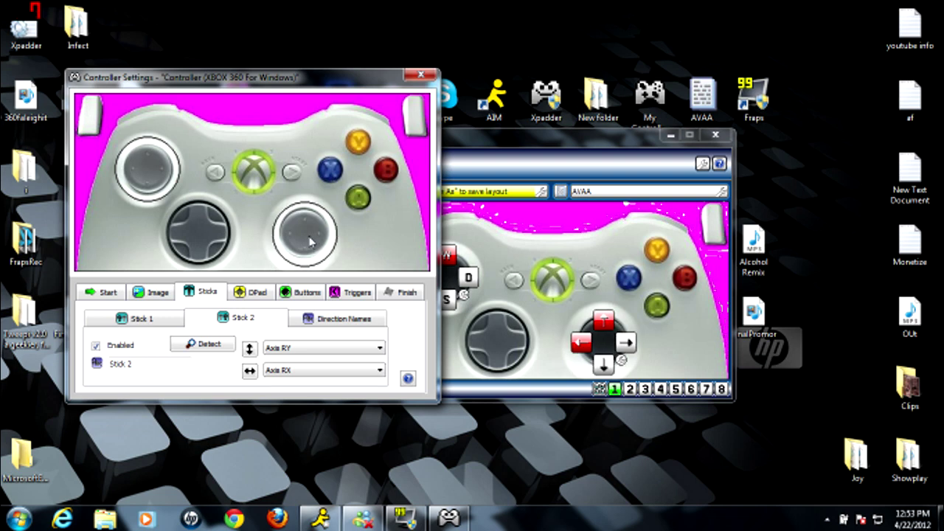
- Enable and detect the DPad, and place its marker over the directional pad in the controller image
{"action": "left_click", "coordinate": [257, 295]}
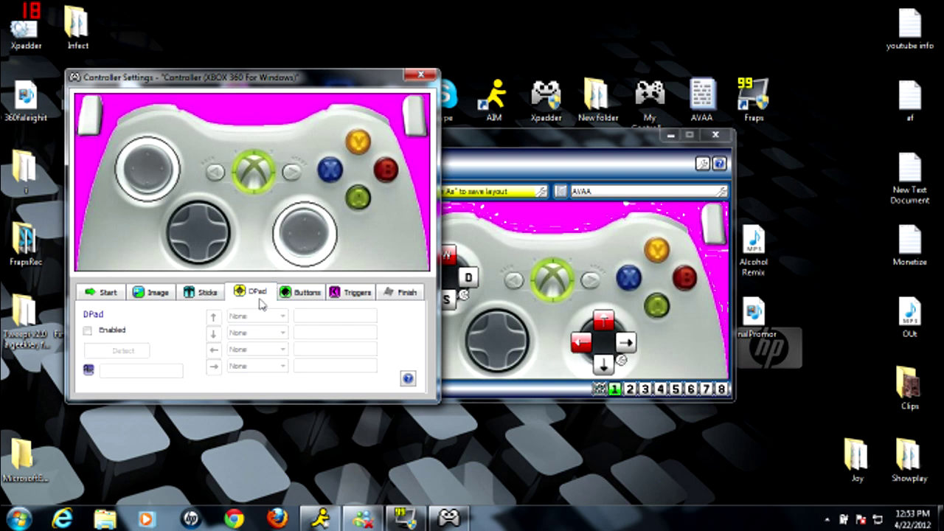
{"action": "left_click", "coordinate": [88, 331]}
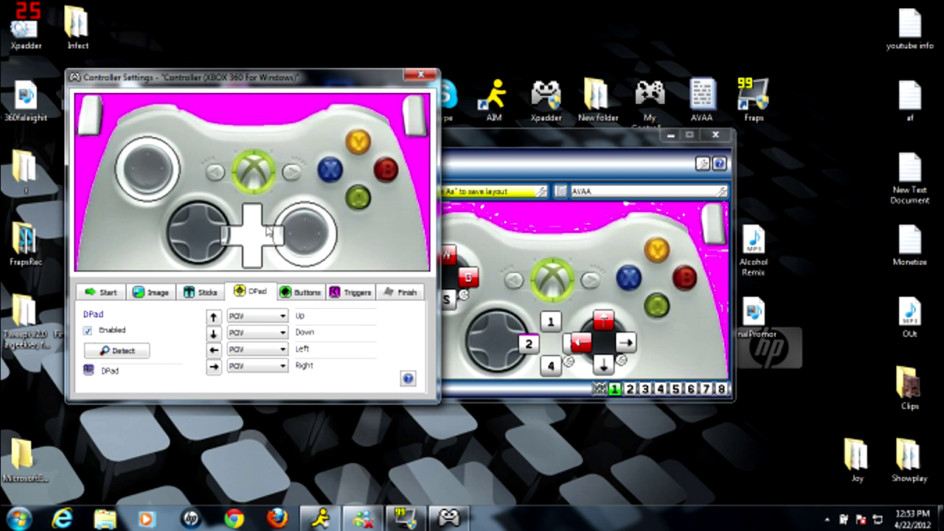
{"action": "left_click_drag", "start_coordinate": [270, 232], "coordinate": [210, 246]}
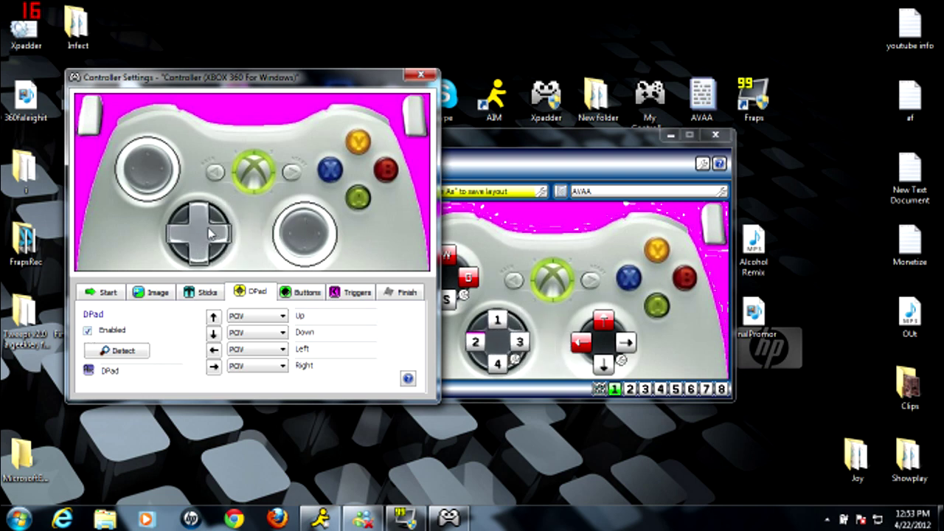
- Add Buttons 1 to 4 to the layout and place them over A, B, X and Y respectively
{"action": "left_click", "coordinate": [300, 292]}
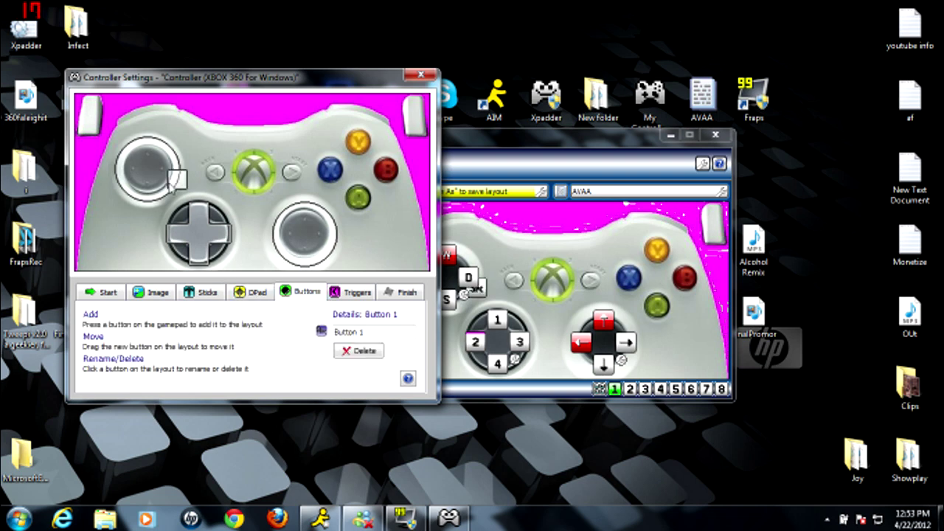
{"action": "left_click_drag", "start_coordinate": [348, 209], "coordinate": [353, 207]}
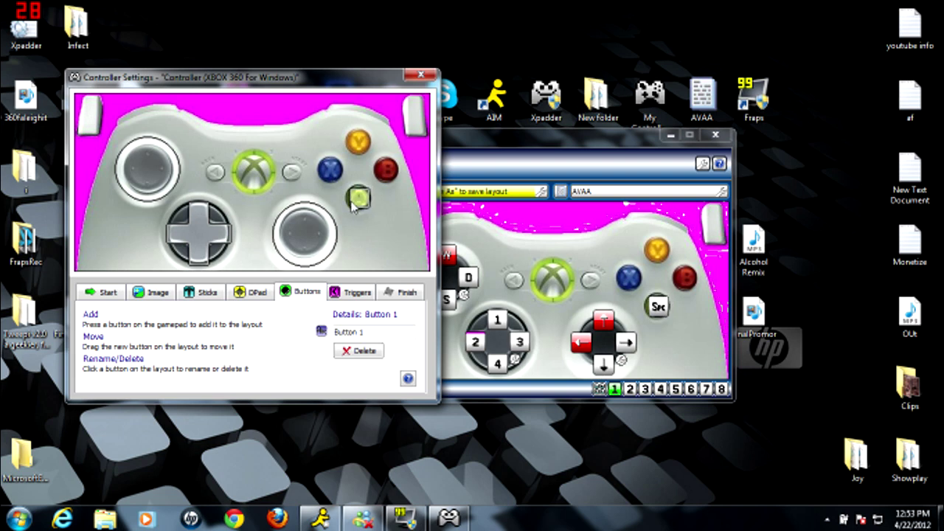
{"action": "left_click_drag", "start_coordinate": [120, 173], "coordinate": [394, 179]}
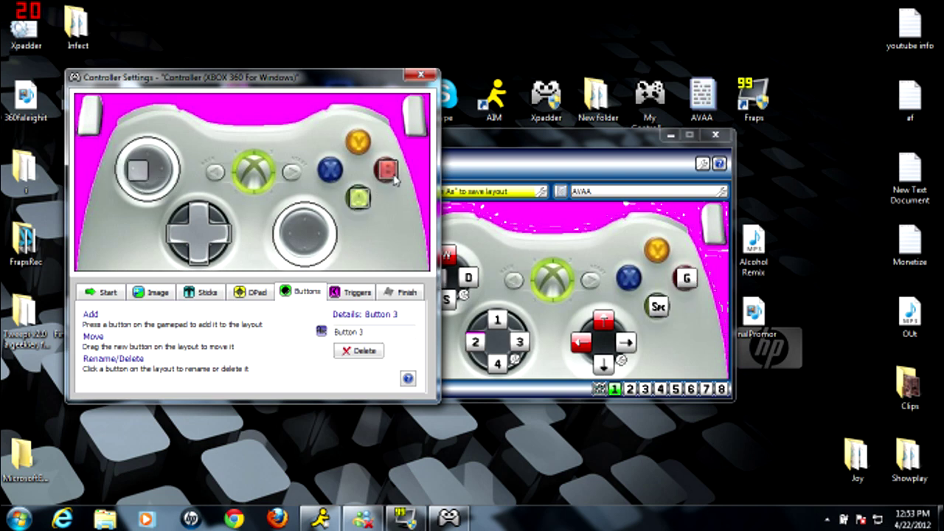
{"action": "left_click_drag", "start_coordinate": [146, 169], "coordinate": [336, 173]}
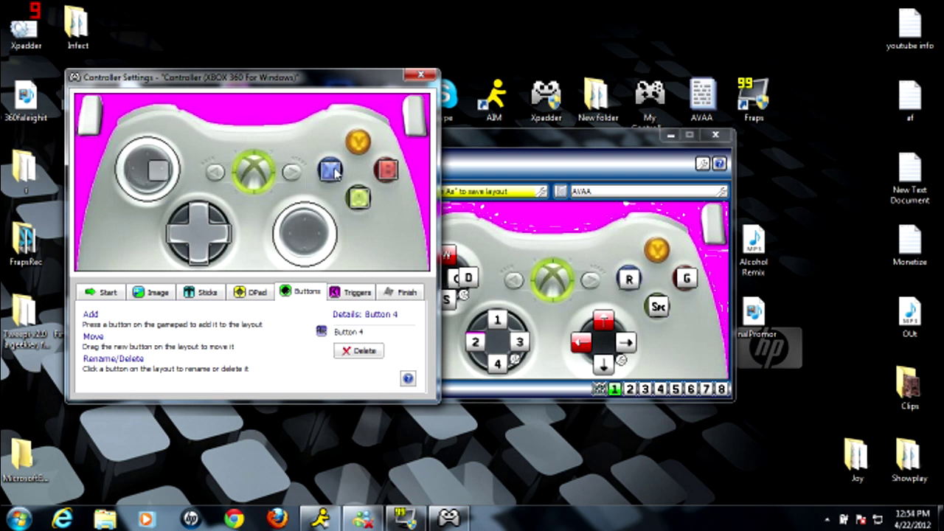
{"action": "left_click_drag", "start_coordinate": [158, 174], "coordinate": [359, 143]}
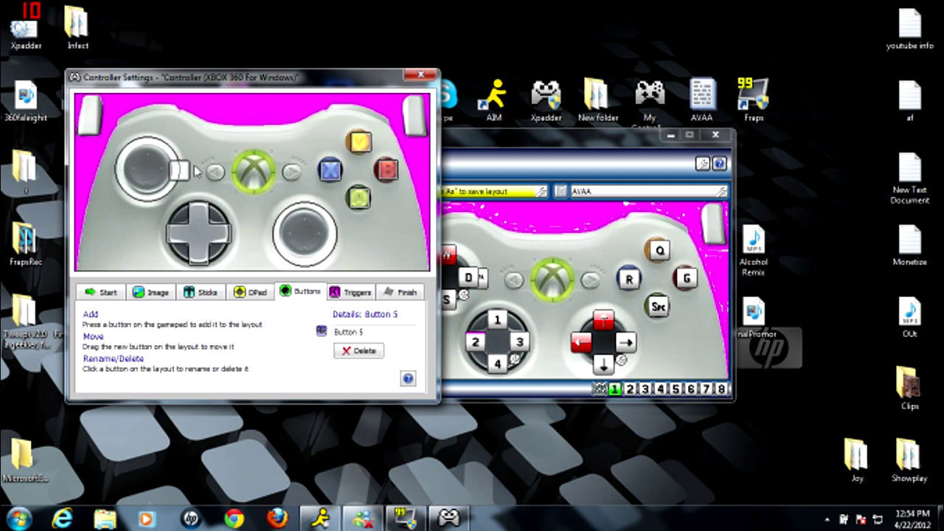
- Place Buttons 5 and 6 on the left and right bumpers, and Buttons 7 and 8 on Back and Start
{"action": "left_click_drag", "start_coordinate": [179, 171], "coordinate": [157, 107]}
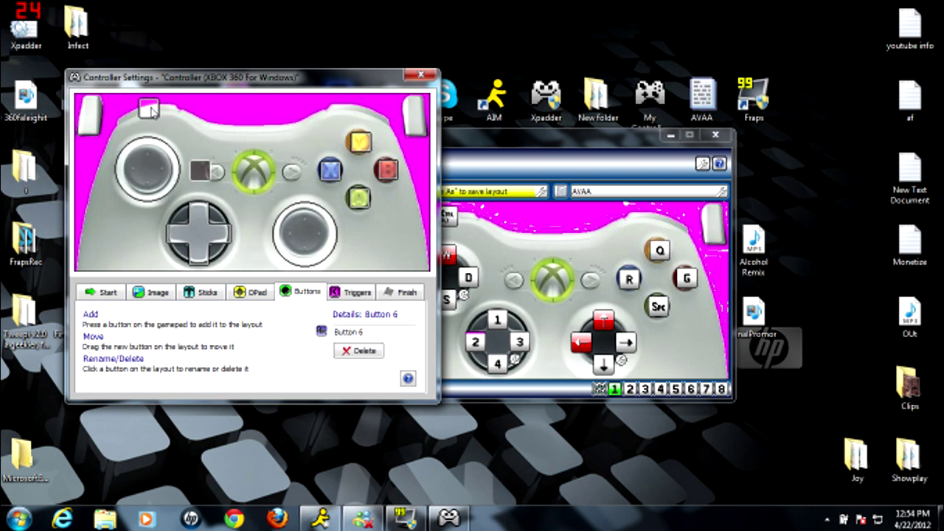
{"action": "left_click_drag", "start_coordinate": [205, 182], "coordinate": [363, 118]}
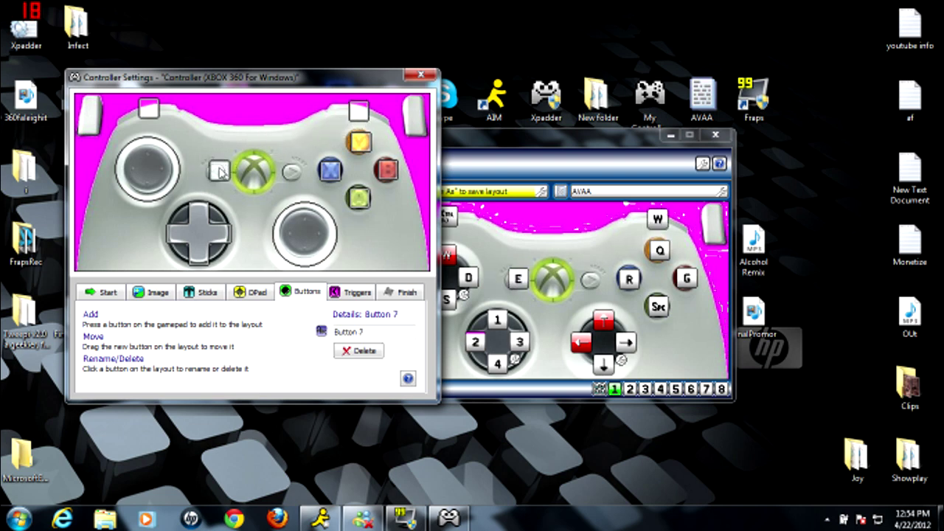
{"action": "left_click_drag", "start_coordinate": [241, 174], "coordinate": [294, 172]}
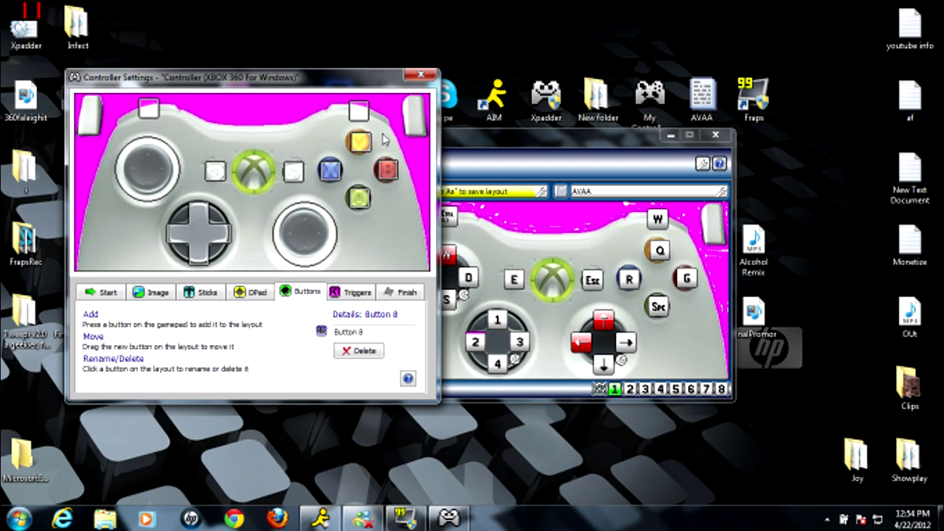
{"action": "left_click", "coordinate": [351, 296]}
{"action": "left_click", "coordinate": [89, 331]}
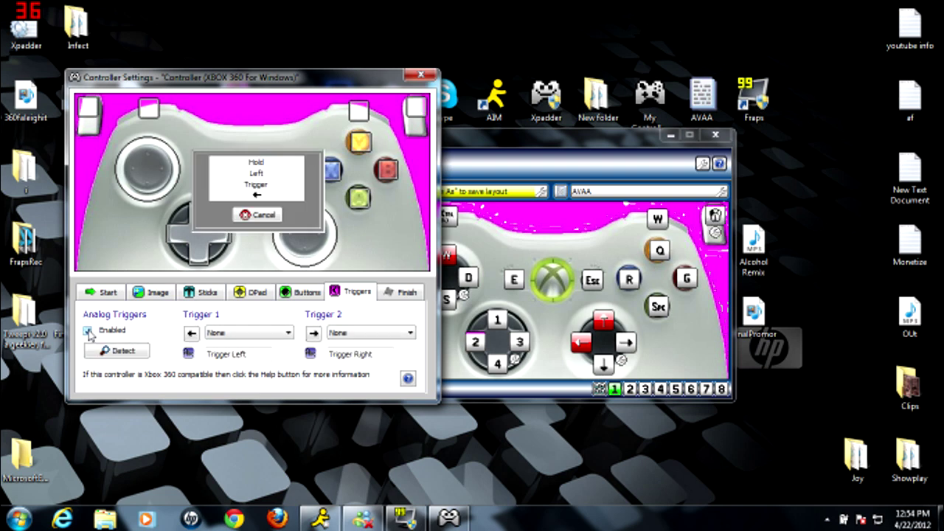
{"action": "left_click", "coordinate": [90, 331]}
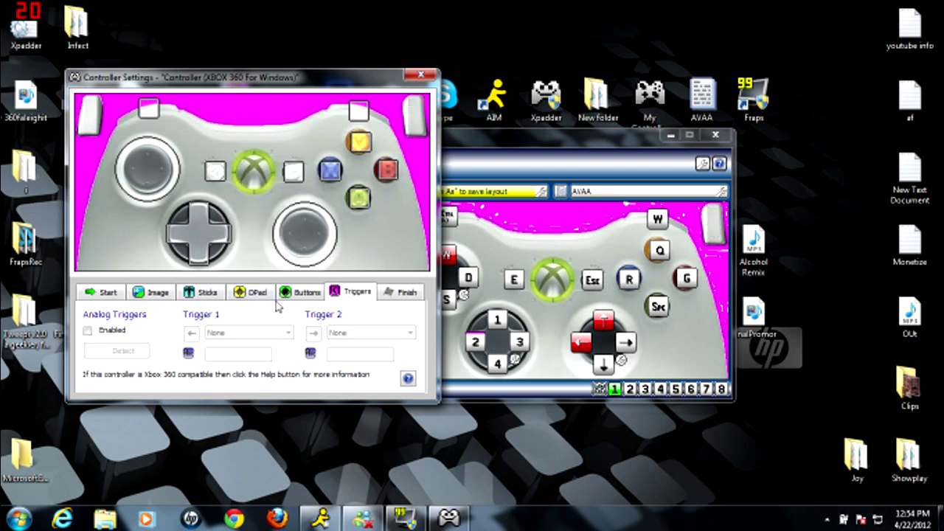
- Enable the analog triggers with Axis Z+ for Trigger Left and Axis Z- for Trigger Right, and finish the controller settings
{"action": "left_click", "coordinate": [90, 331]}
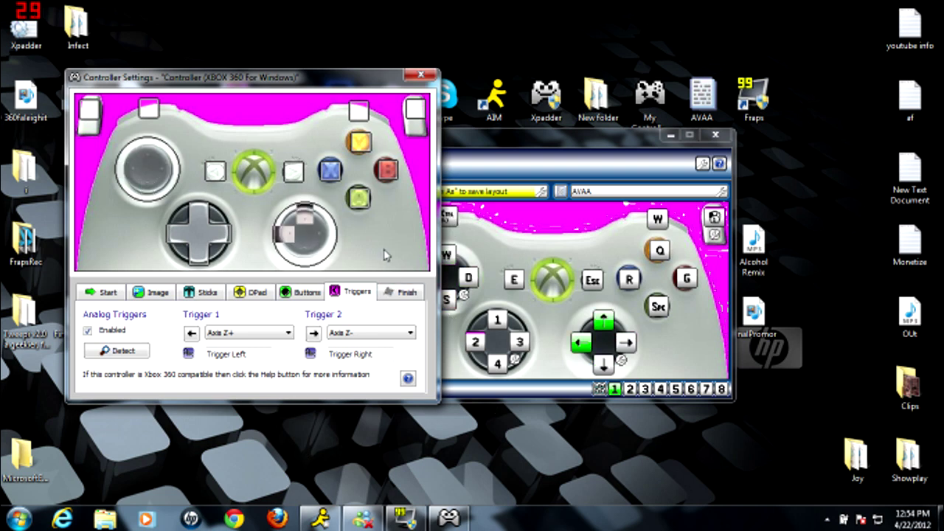
{"action": "left_click", "coordinate": [384, 292]}
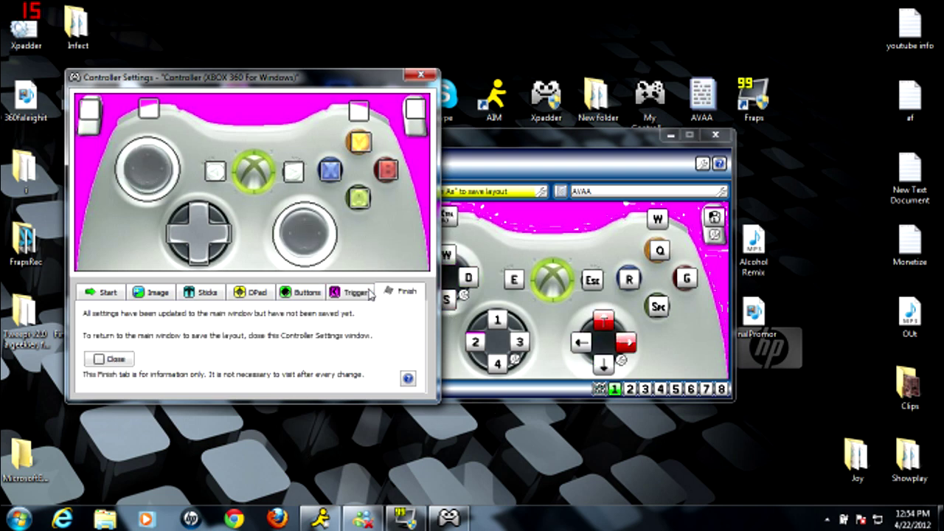
{"action": "left_click", "coordinate": [114, 358]}
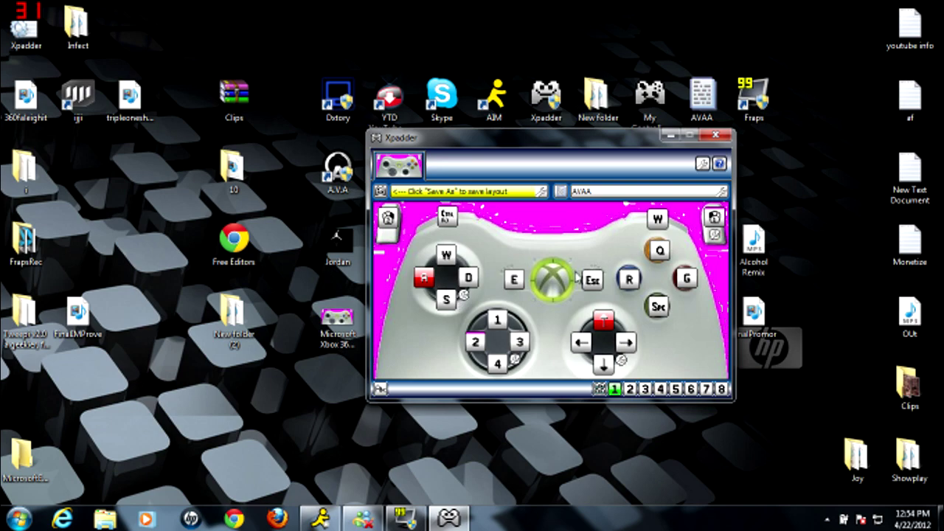
- Review the key assignment for Stick 2 Up and the mouse settings of Stick 2
{"action": "left_click", "coordinate": [602, 327]}
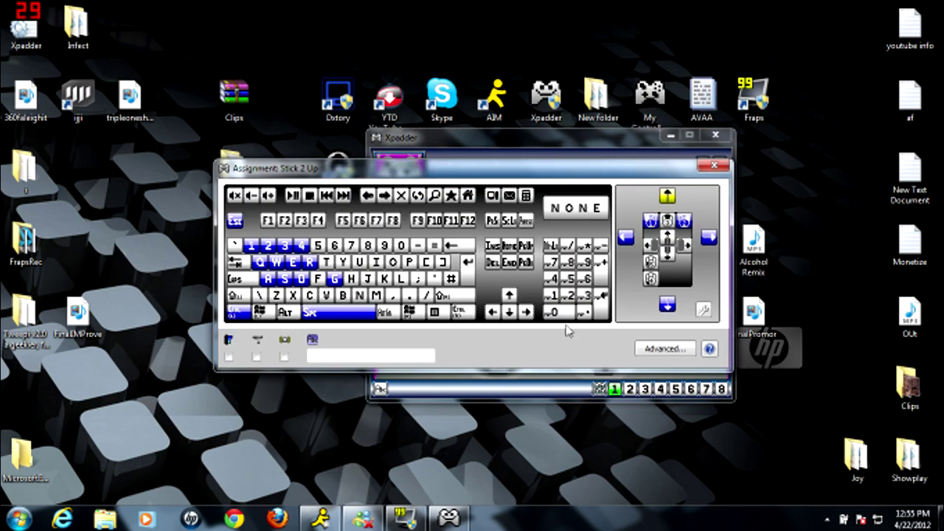
{"action": "left_click", "coordinate": [728, 165]}
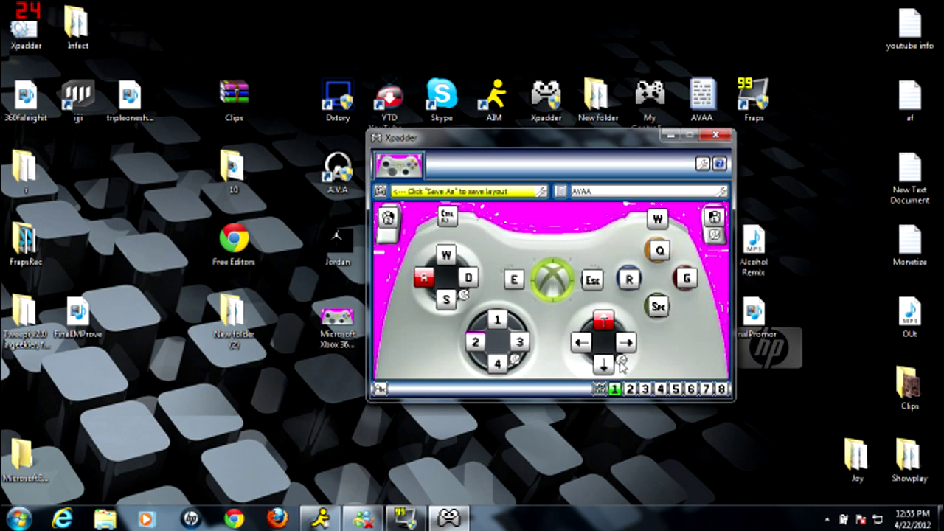
{"action": "left_click", "coordinate": [622, 364]}
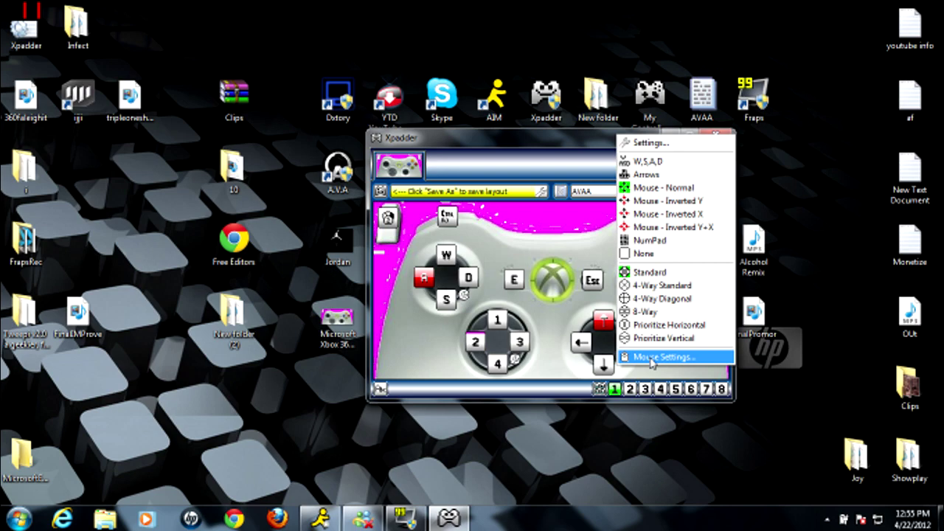
{"action": "left_click", "coordinate": [464, 295]}
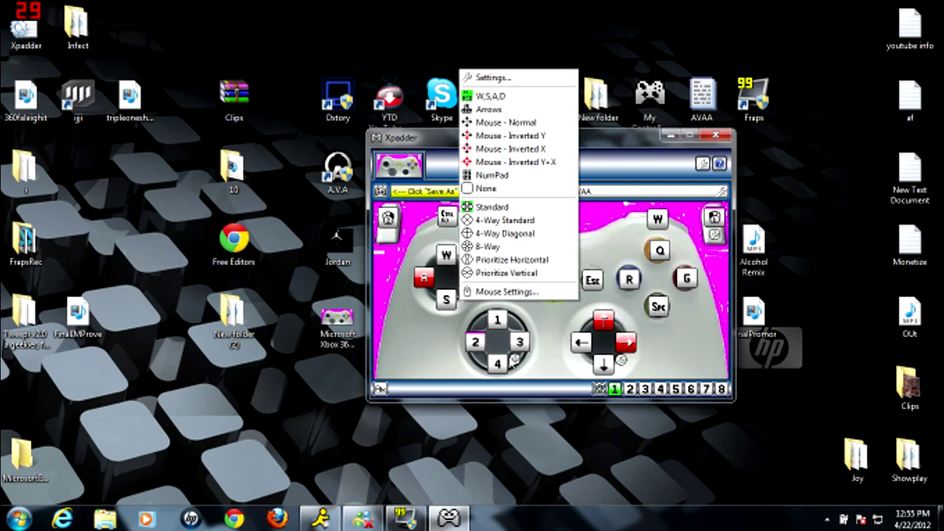
{"action": "left_click", "coordinate": [514, 359]}
{"action": "left_click", "coordinate": [624, 363]}
{"action": "left_click", "coordinate": [624, 361]}
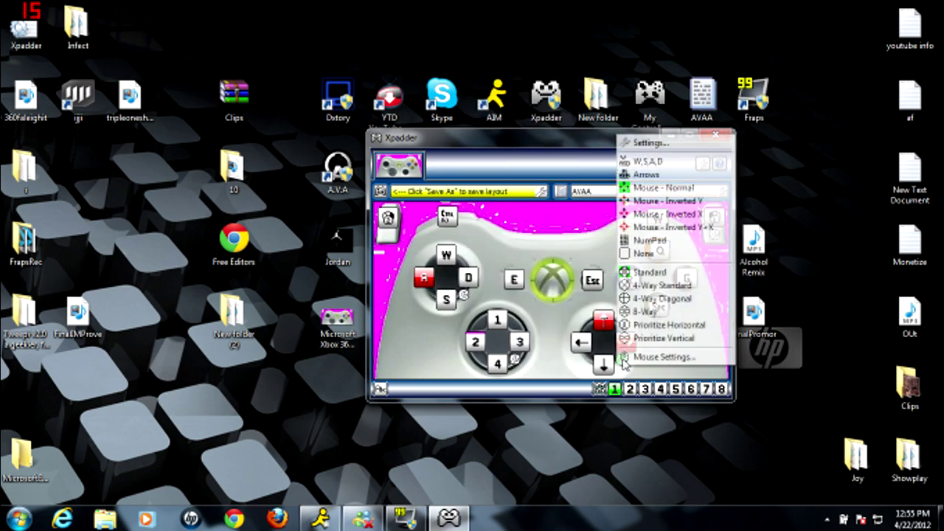
{"action": "left_click", "coordinate": [632, 358]}
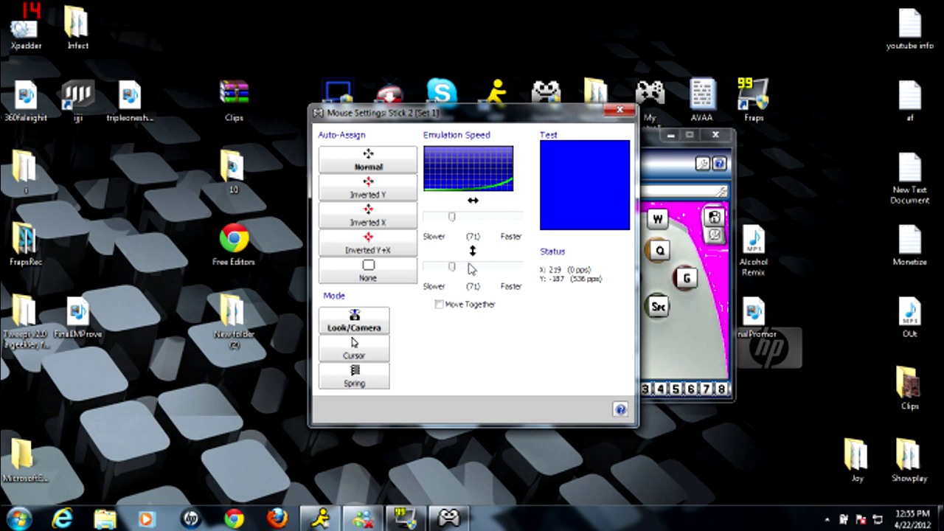
{"action": "left_click", "coordinate": [620, 110]}
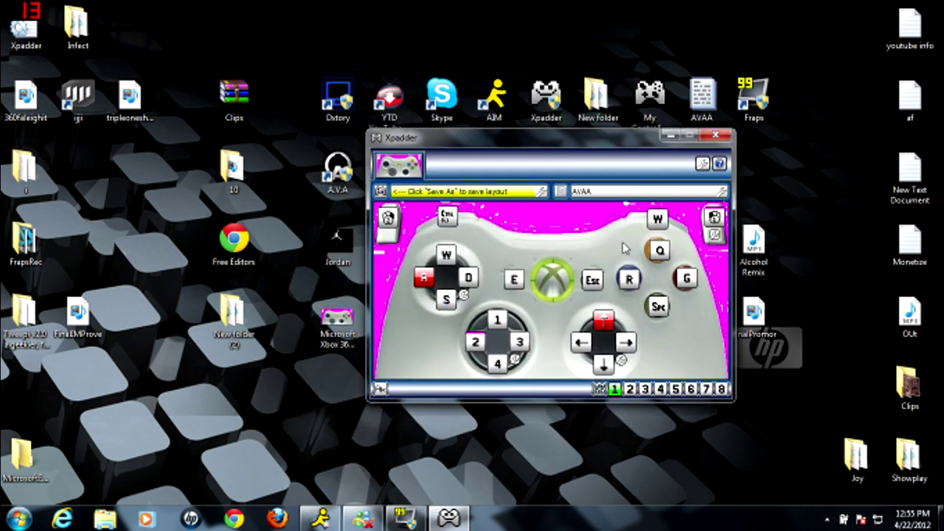
- Inspect the dead zone settings for Trigger Left and Trigger Right
{"action": "left_click", "coordinate": [712, 236]}
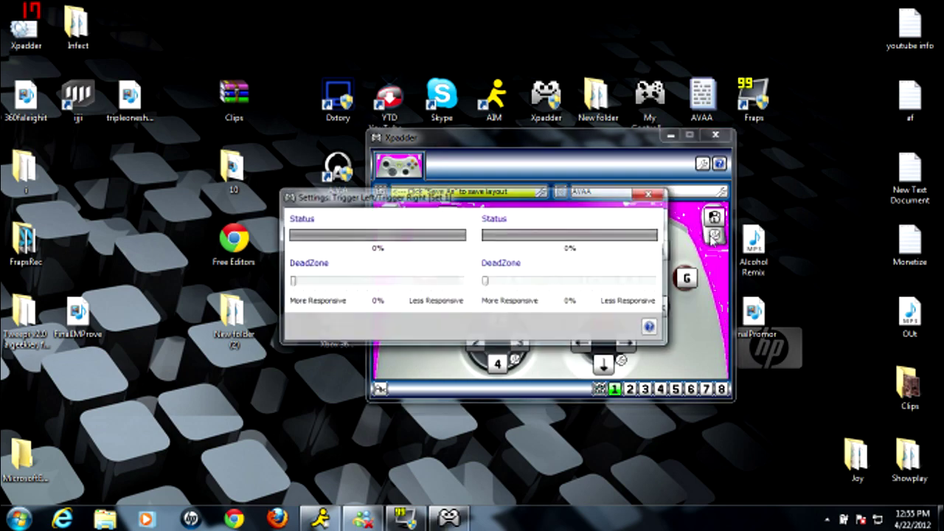
{"action": "left_click", "coordinate": [648, 194]}
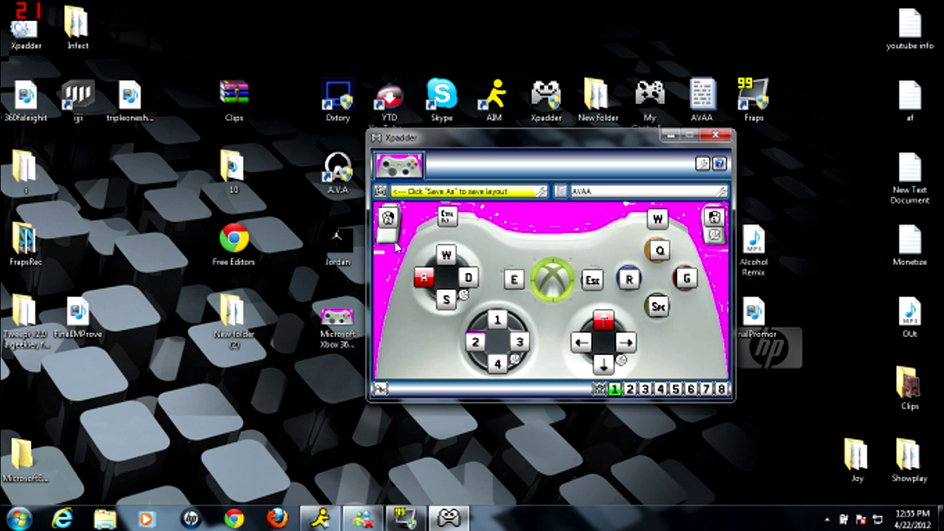
- Look at the save options for the controller layout and for the AVAA profile
{"action": "left_click", "coordinate": [379, 191]}
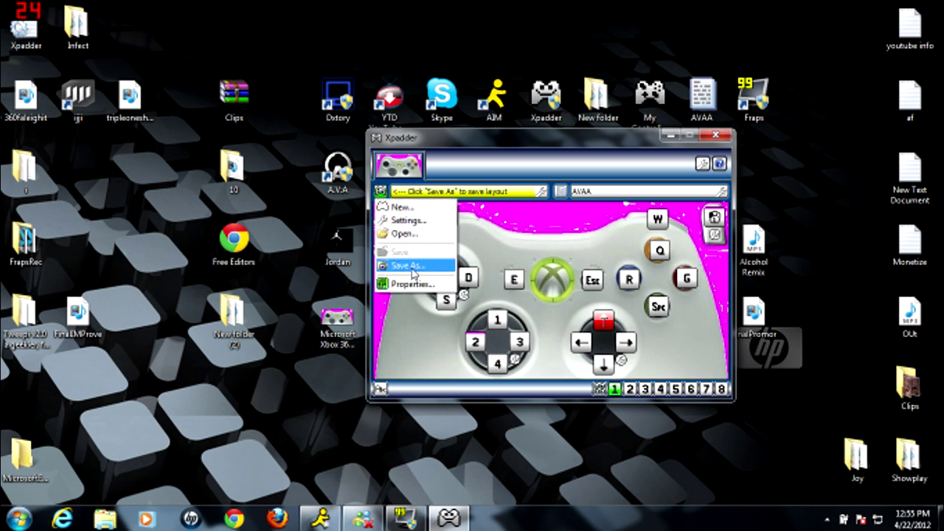
{"action": "left_click", "coordinate": [510, 225]}
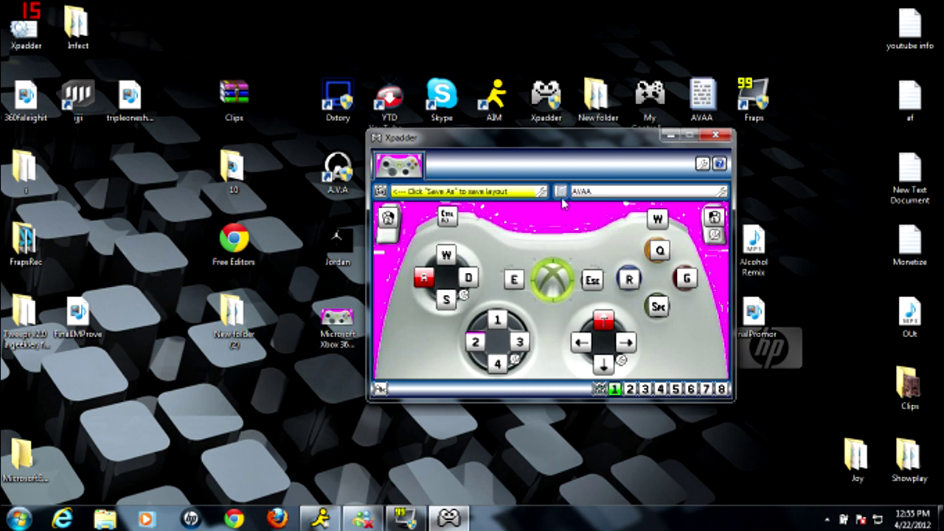
{"action": "left_click", "coordinate": [561, 196]}
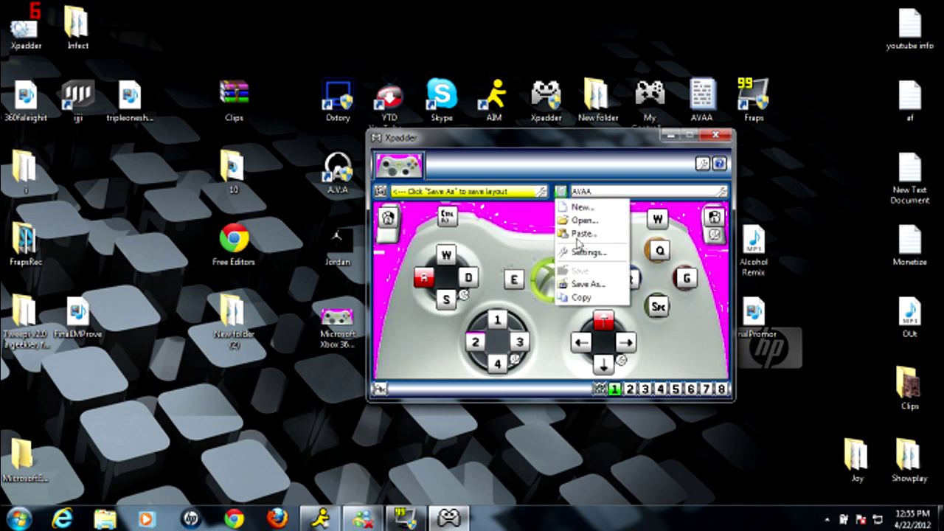
{"action": "left_click", "coordinate": [528, 219]}
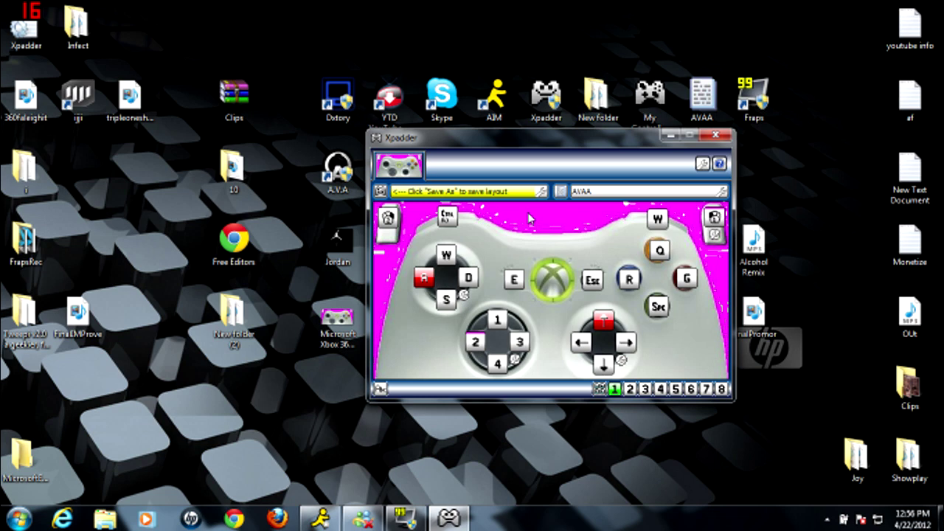
- Minimize the Xpadder window and check the compatibility settings in the properties of the Xpadder program on the desktop
{"action": "left_click", "coordinate": [670, 135]}
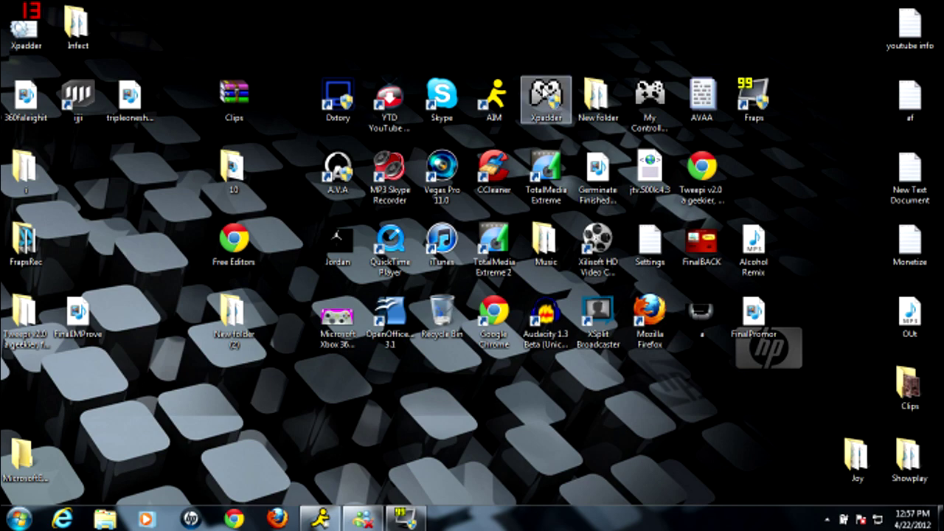
{"action": "right_click", "coordinate": [544, 89]}
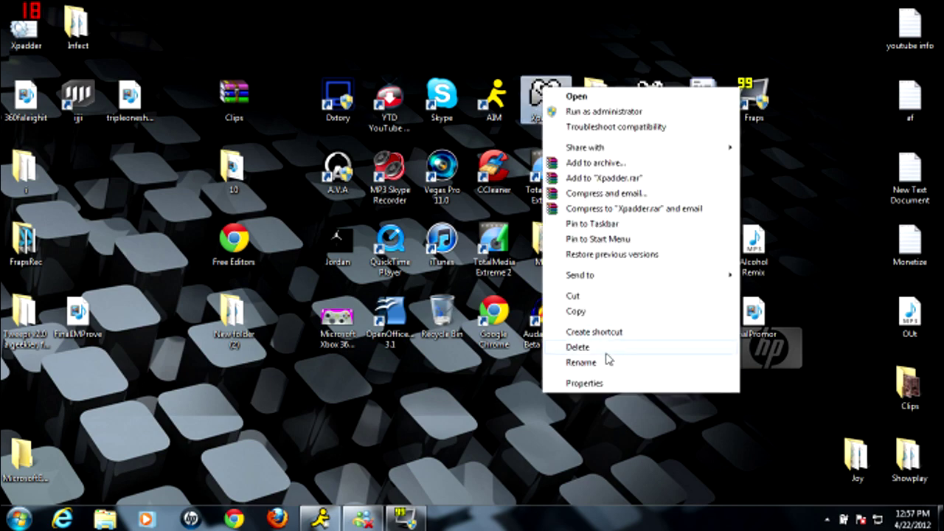
{"action": "left_click", "coordinate": [603, 385]}
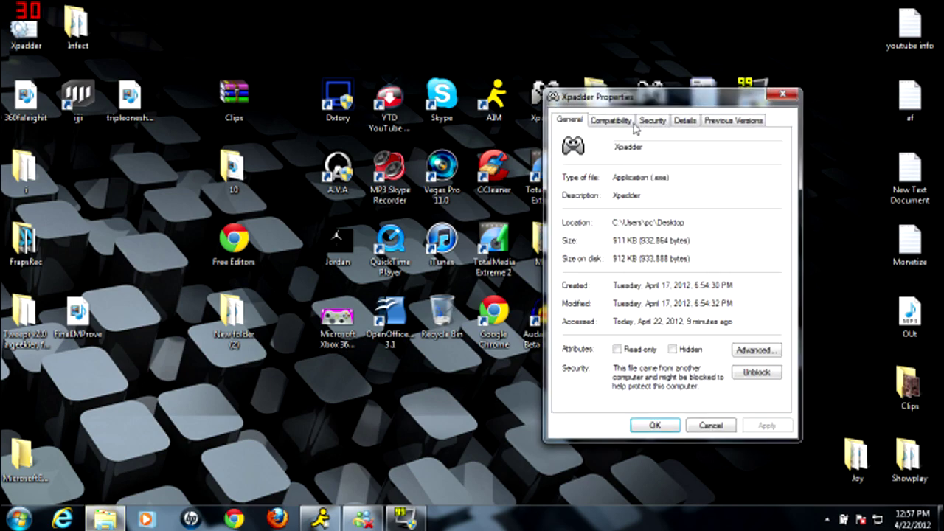
{"action": "left_click", "coordinate": [626, 124]}
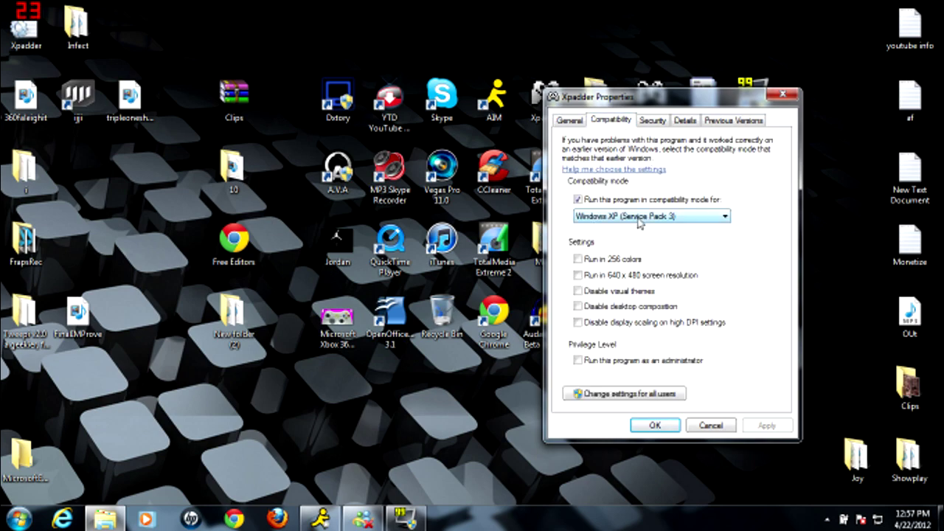
{"action": "left_click", "coordinate": [653, 433]}
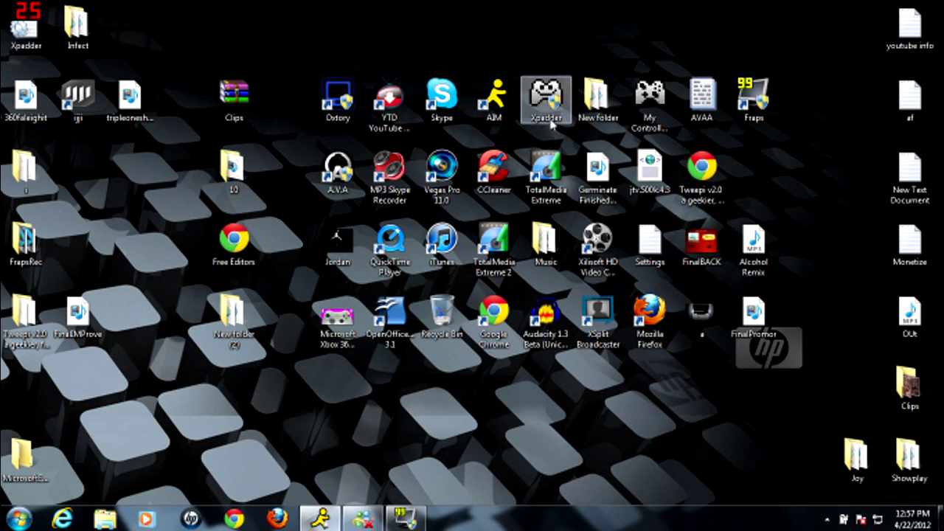
- Review the Windows versions offered for Xpadder's compatibility mode and accept the properties with Windows XP (Service Pack 3)
{"action": "right_click", "coordinate": [551, 124]}
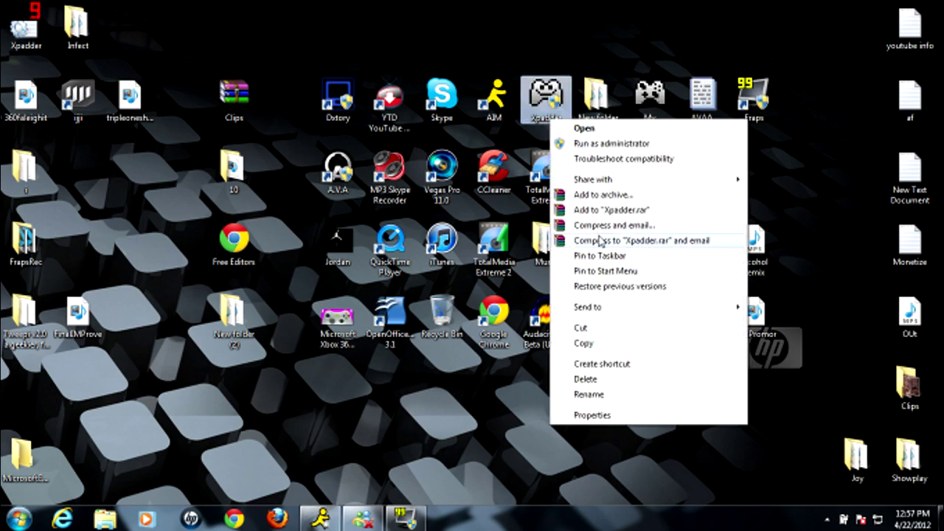
{"action": "left_click", "coordinate": [601, 416]}
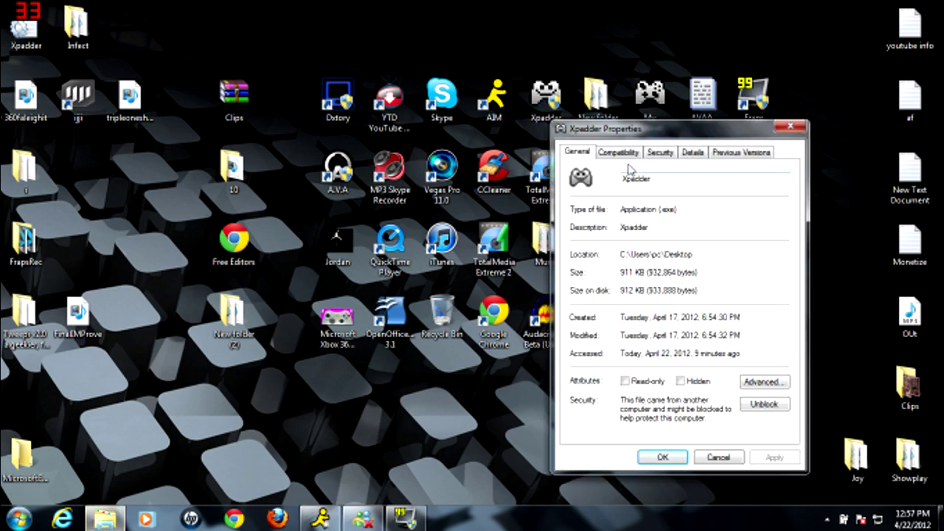
{"action": "left_click", "coordinate": [624, 153]}
{"action": "left_click", "coordinate": [665, 248]}
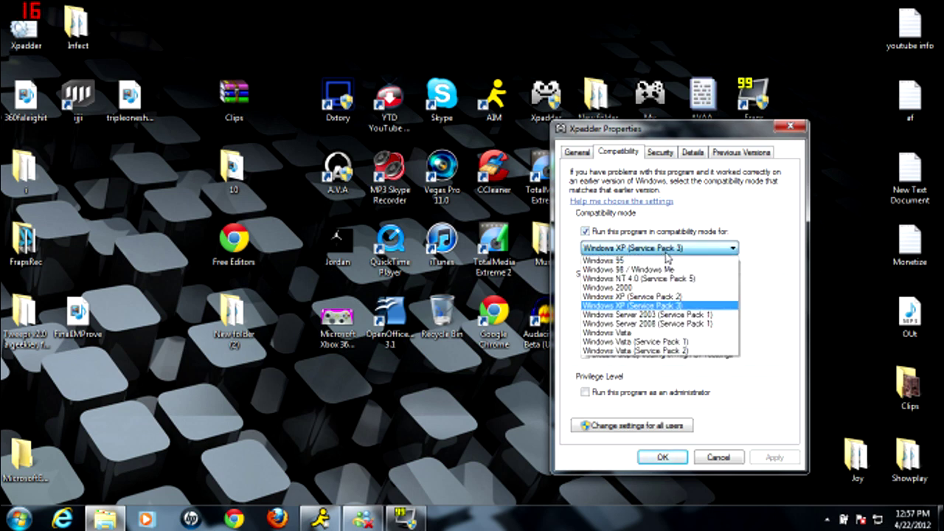
{"action": "left_click", "coordinate": [666, 250]}
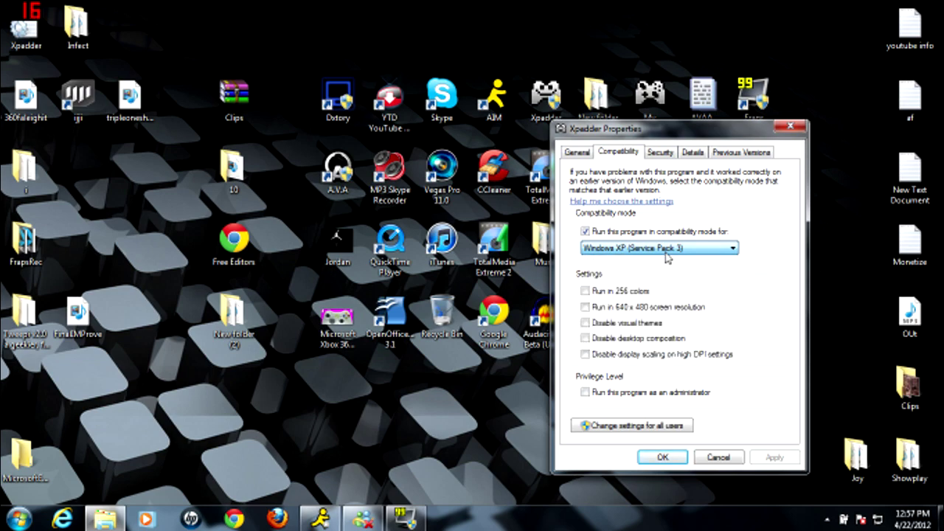
{"action": "left_click", "coordinate": [659, 455]}
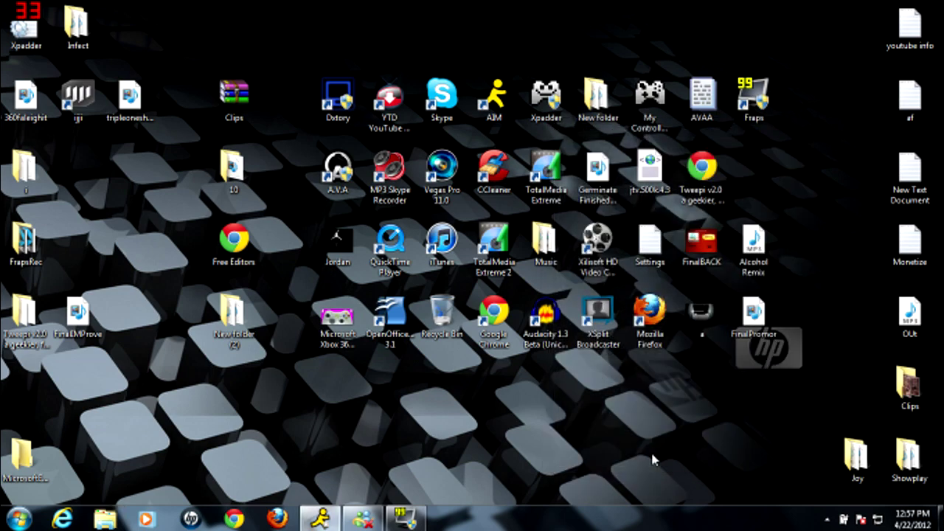
{"action": "left_click", "coordinate": [571, 118]}
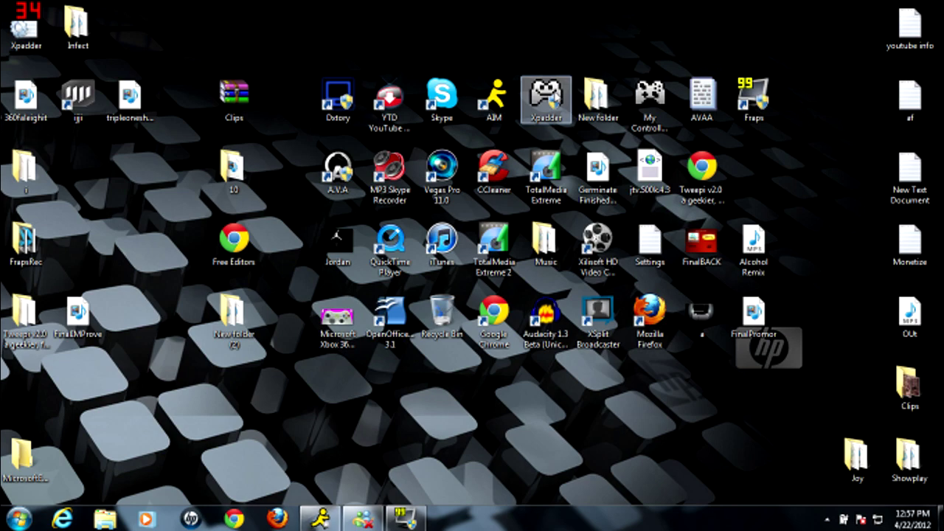
{"action": "right_click", "coordinate": [554, 91]}
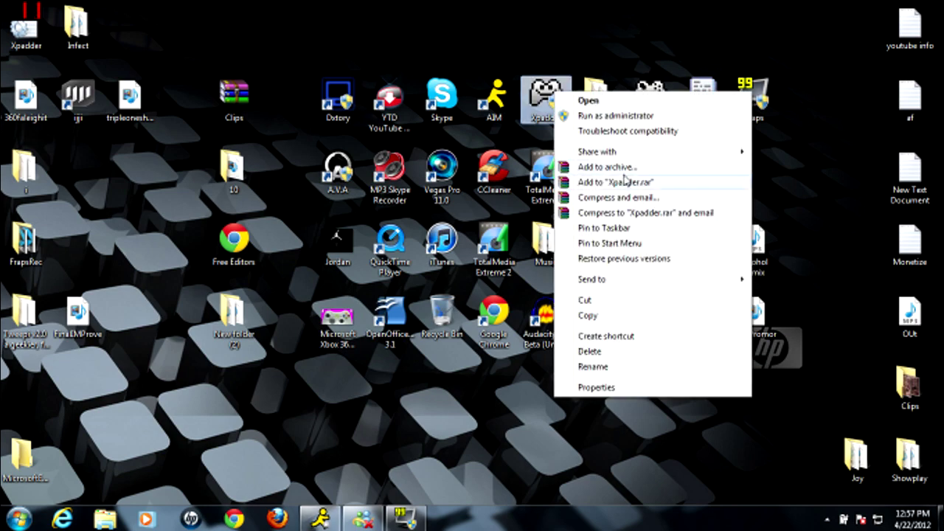
{"action": "left_click", "coordinate": [539, 387]}
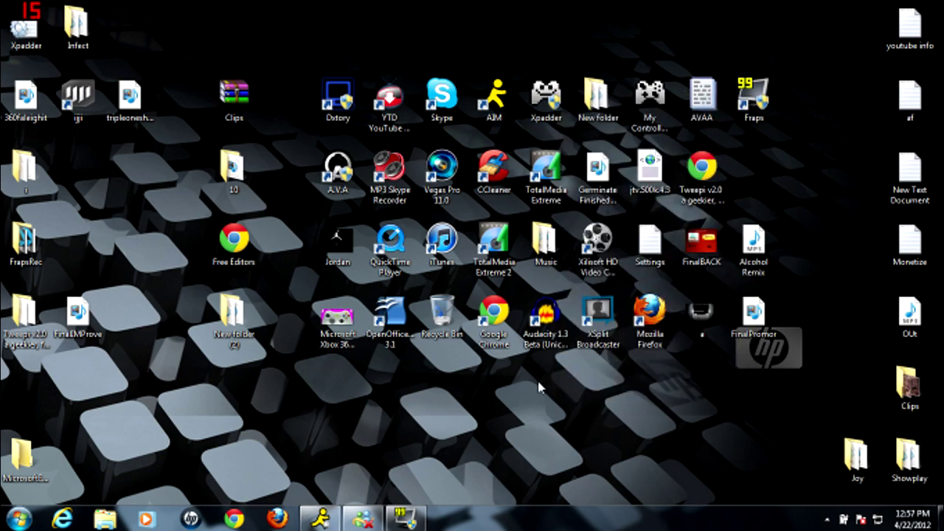